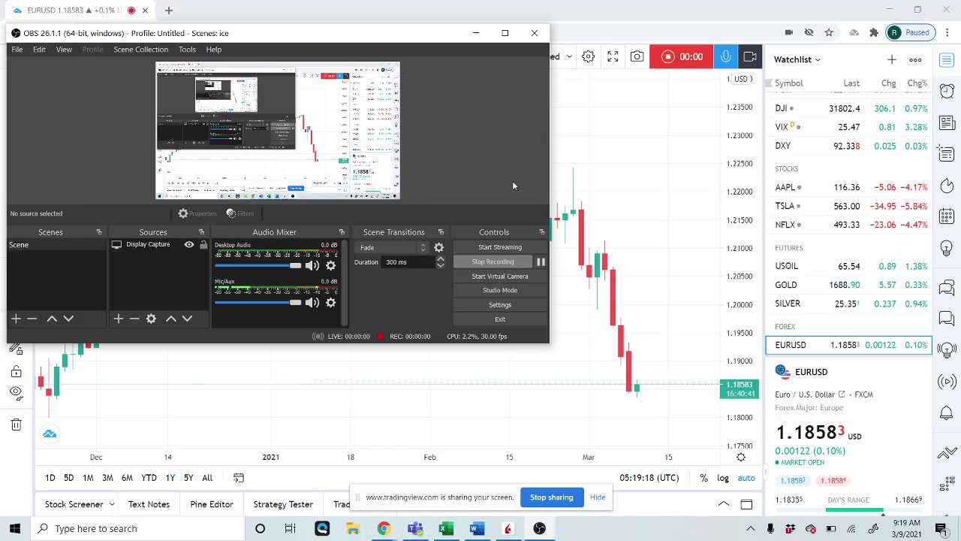
# - Minimize OBS Studio to reveal the TradingView EURUSD daily chart
pyautogui.click(476, 34)
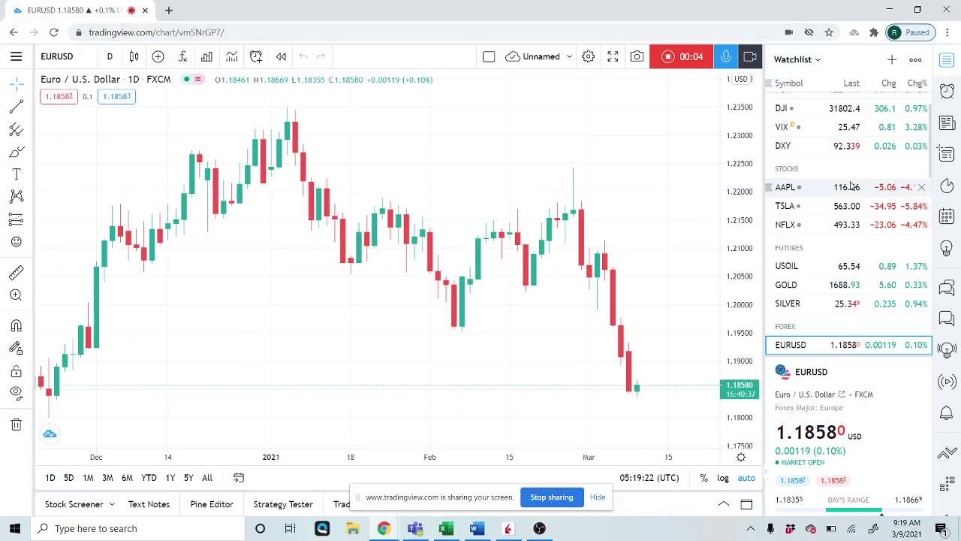
# - Show the Economic and Earnings Calendars in the right side panel instead of the watchlist
pyautogui.scroll(-2, 852, 186)
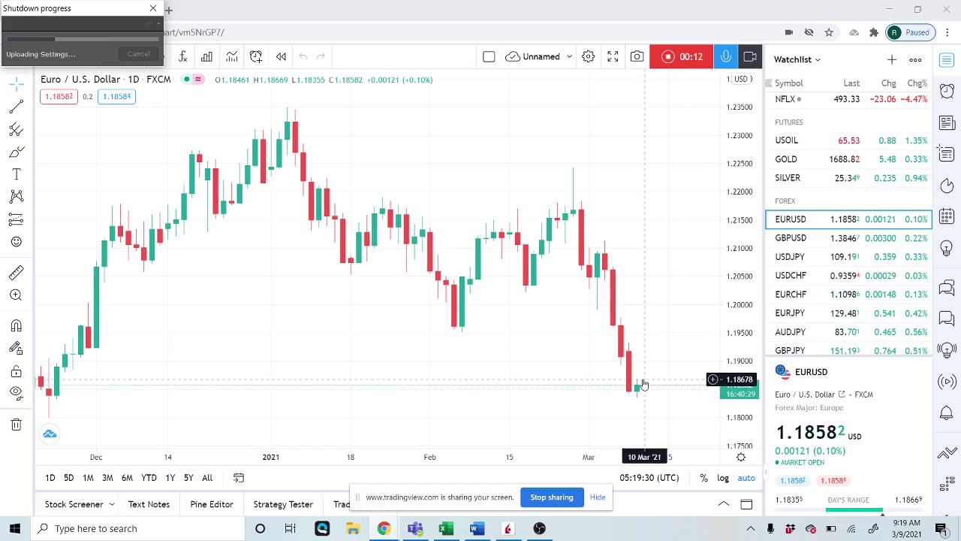
pyautogui.click(946, 218)
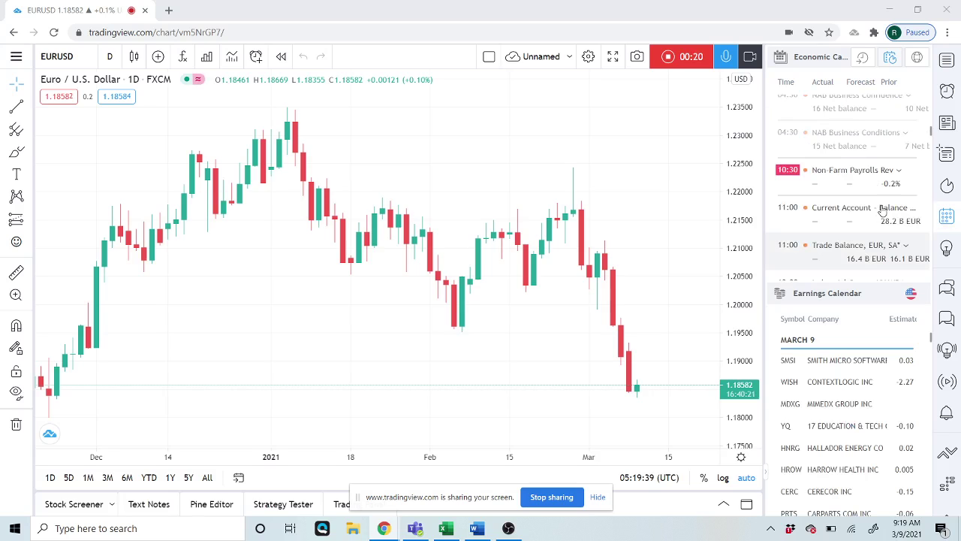
# - Scroll through the Economic Calendar's events for today
pyautogui.scroll(-6, 883, 212)
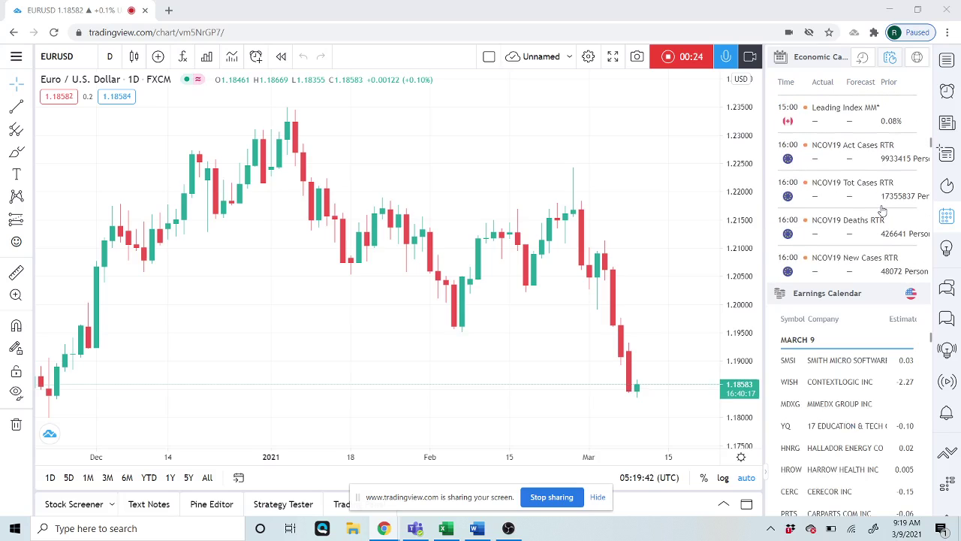
pyautogui.scroll(-2, 883, 212)
pyautogui.scroll(-3, 884, 212)
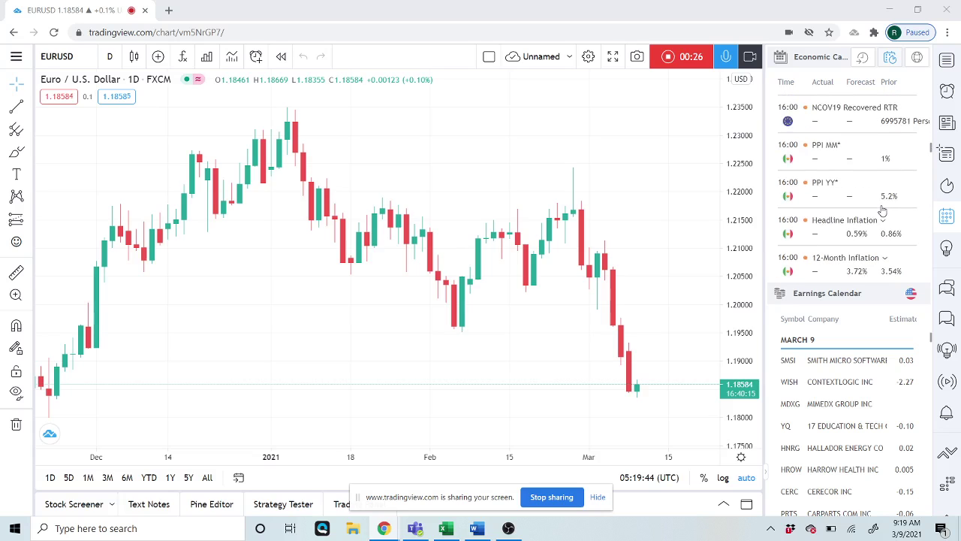
pyautogui.scroll(5, 883, 212)
pyautogui.scroll(2, 884, 213)
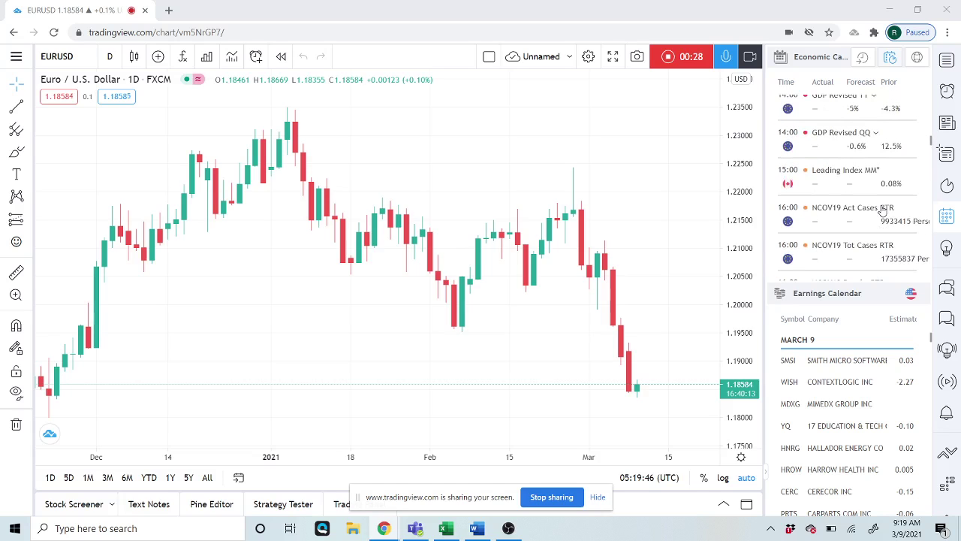
pyautogui.scroll(-10, 910, 207)
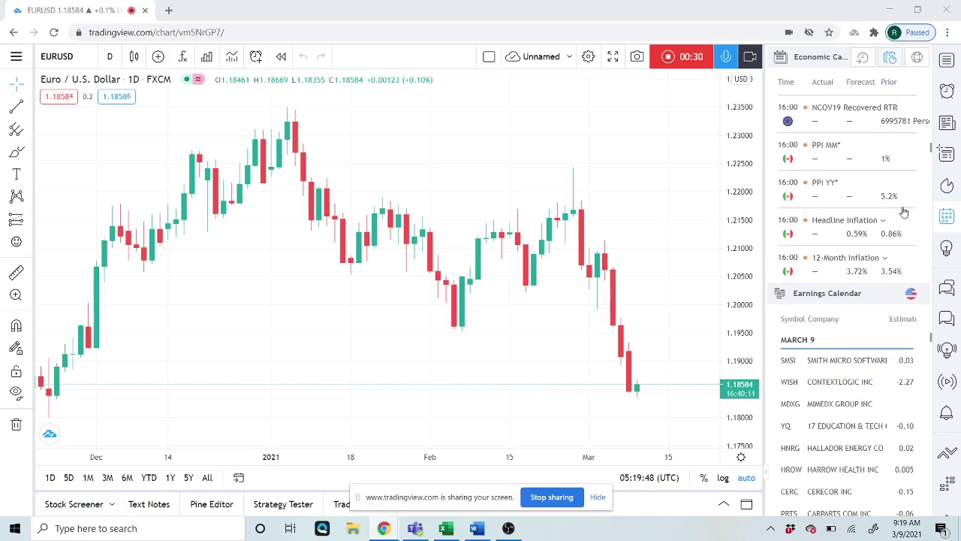
pyautogui.scroll(-10, 900, 213)
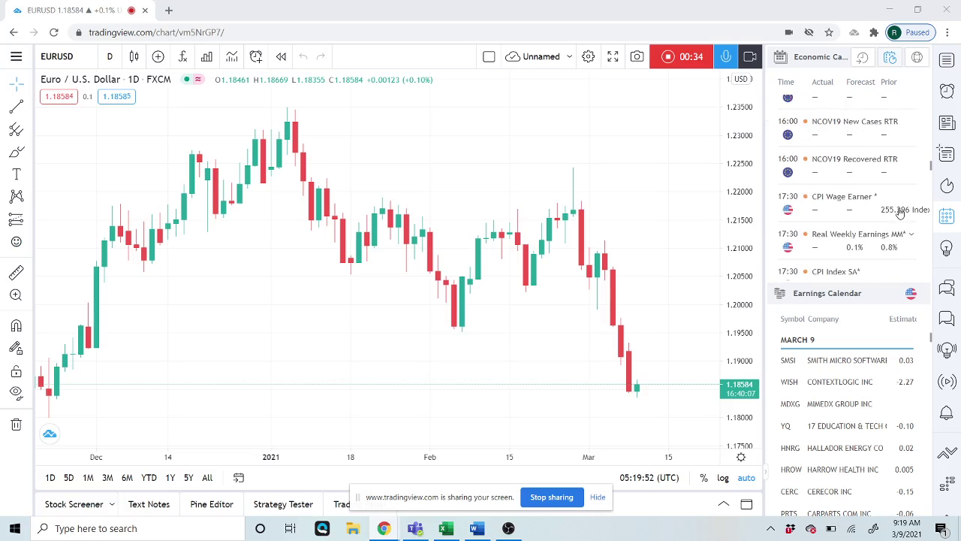
pyautogui.scroll(-10, 901, 213)
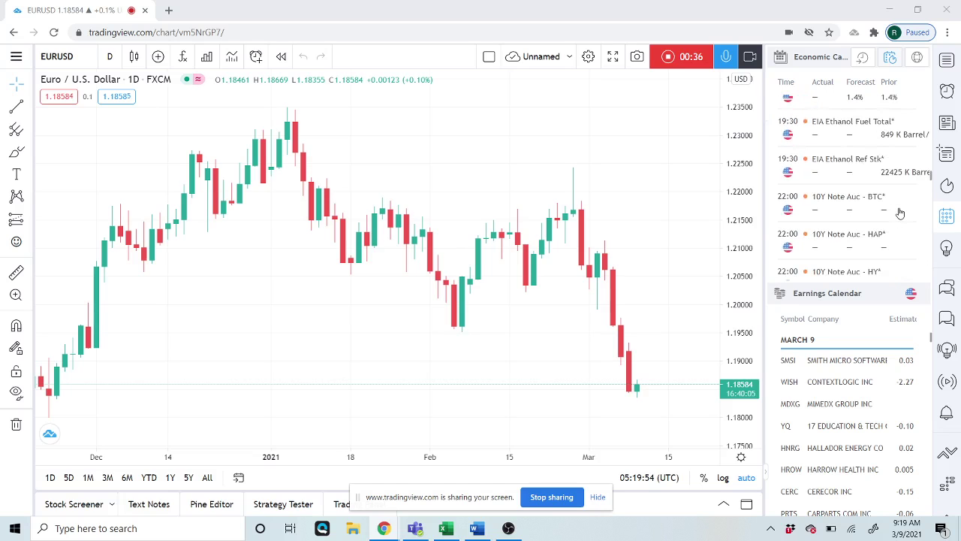
pyautogui.scroll(-2, 901, 213)
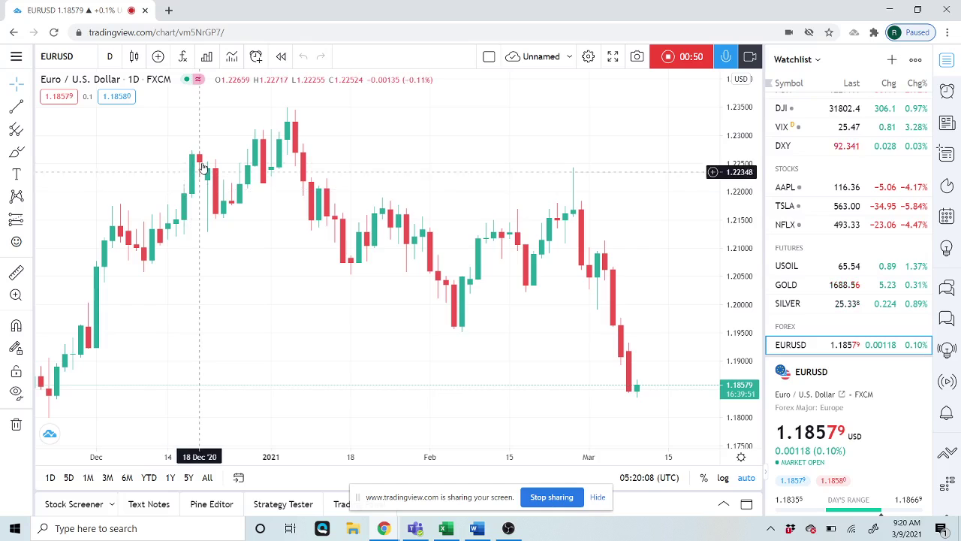
# - Zoom out the EURUSD daily chart so candles from November onward are visible
pyautogui.scroll(-2, 334, 246)
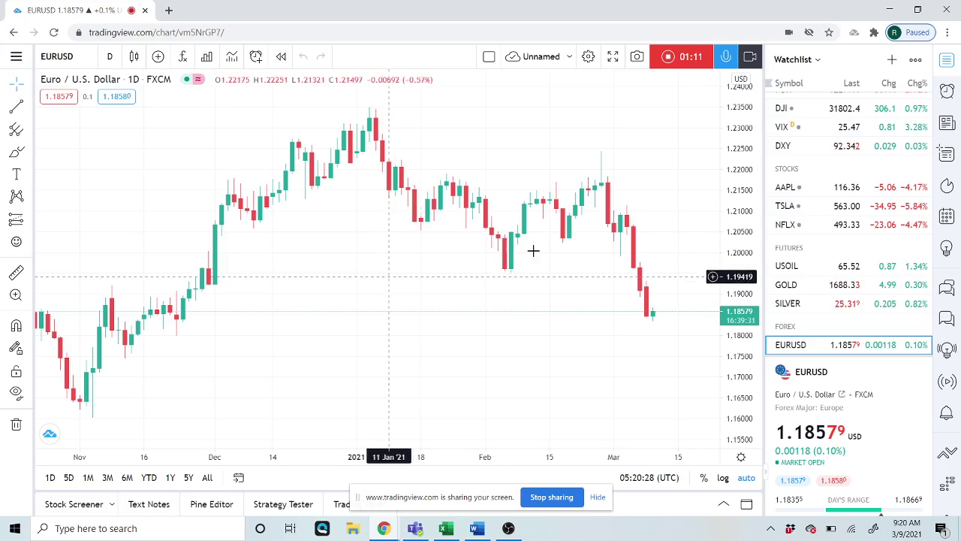
# - Load the USOIL daily chart and scroll the watchlist down to the Forex section
pyautogui.click(796, 272)
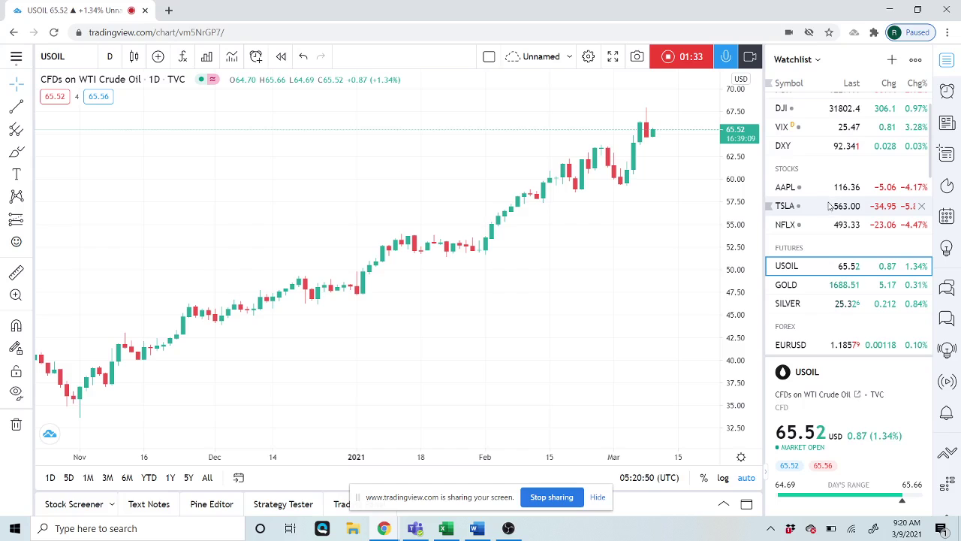
pyautogui.scroll(-2, 826, 203)
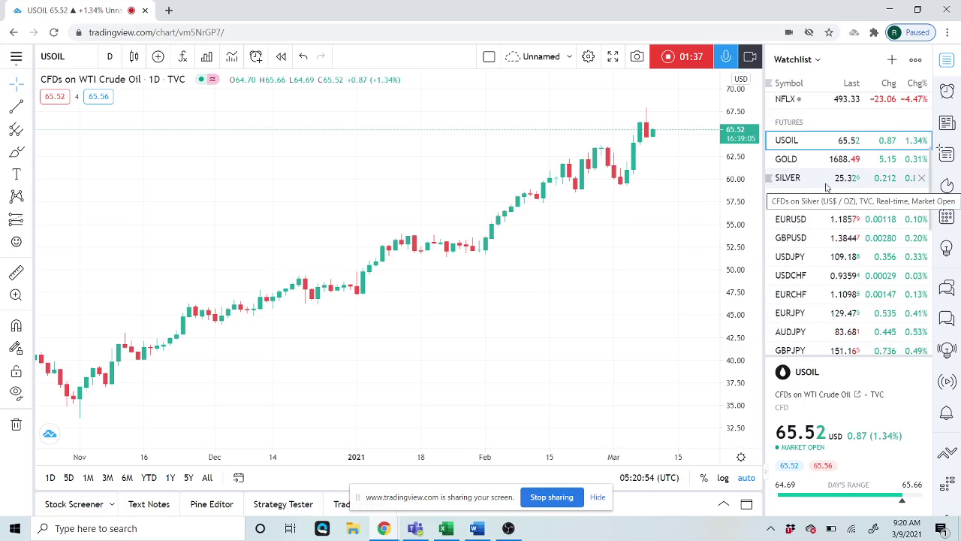
# - Review a zoomed-out USDJPY chart, then load the USDCHF daily chart
pyautogui.click(808, 257)
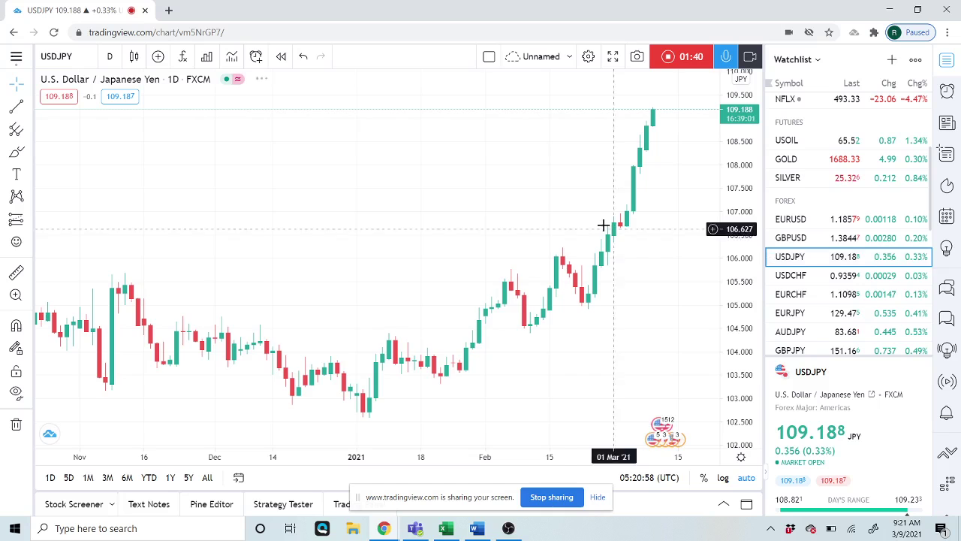
pyautogui.scroll(-2, 613, 204)
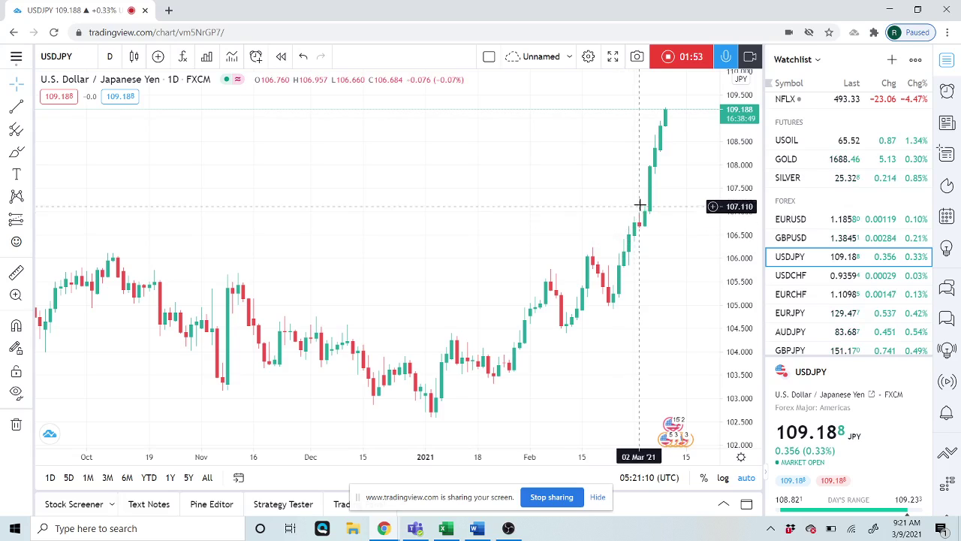
pyautogui.scroll(-5, 425, 274)
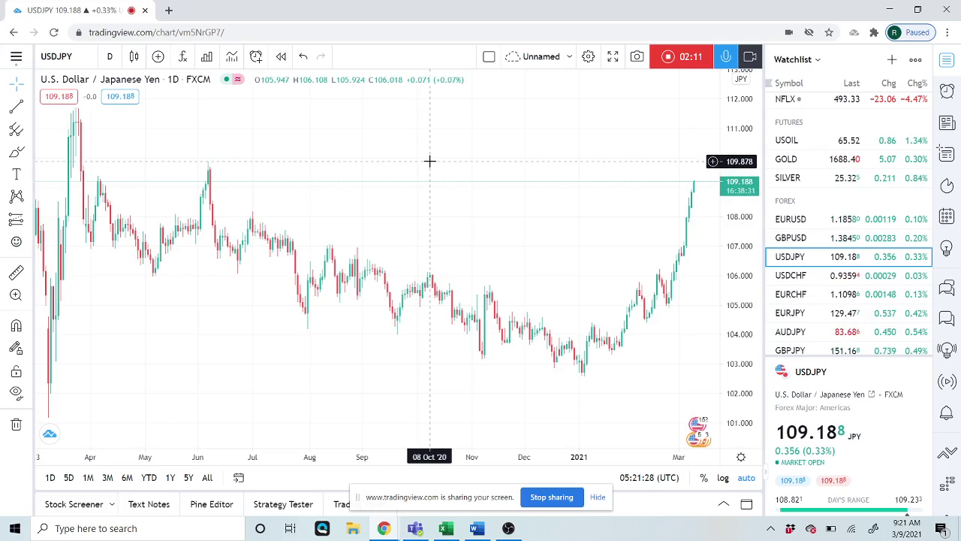
pyautogui.click(798, 278)
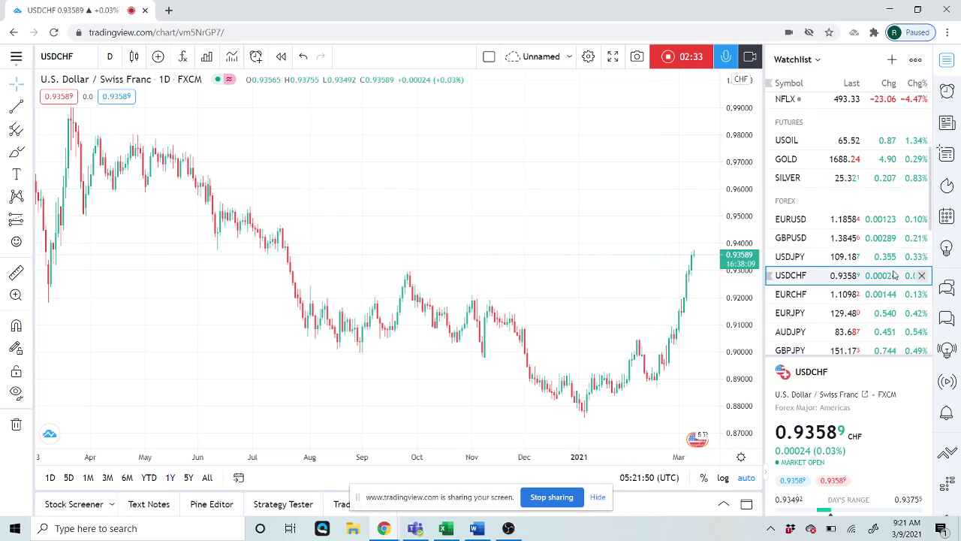
# - Load the EURCHF daily chart, zoomed out to span April 2019 to March 2021
pyautogui.click(803, 295)
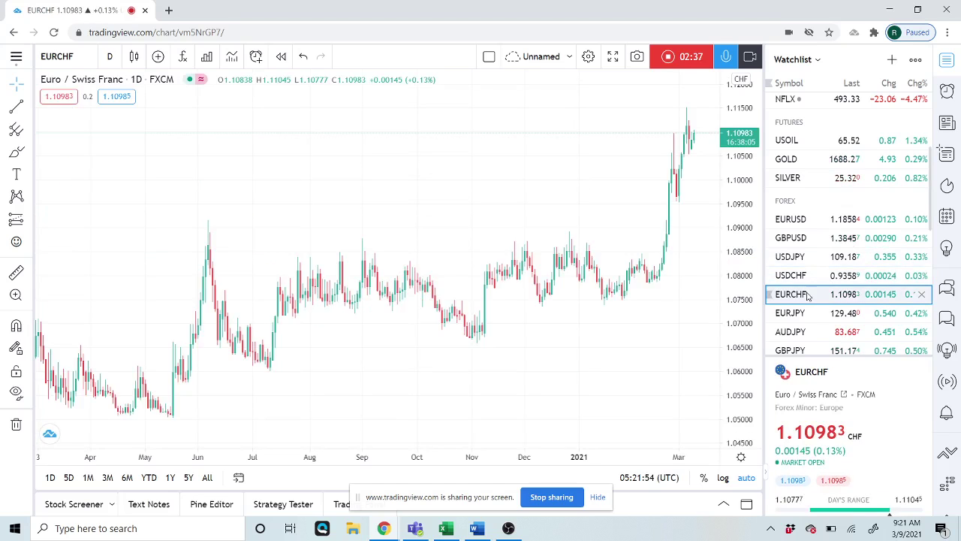
pyautogui.scroll(-5, 544, 289)
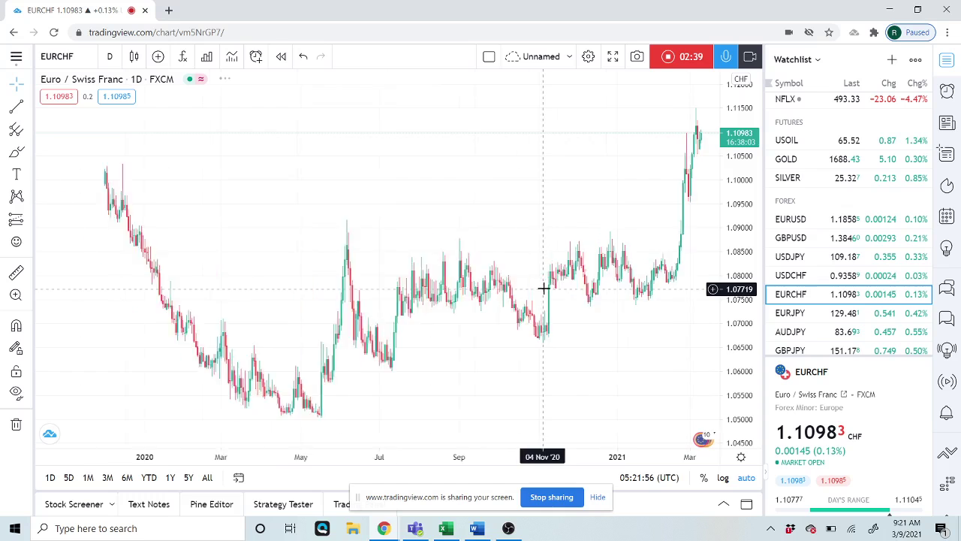
pyautogui.scroll(-4, 543, 289)
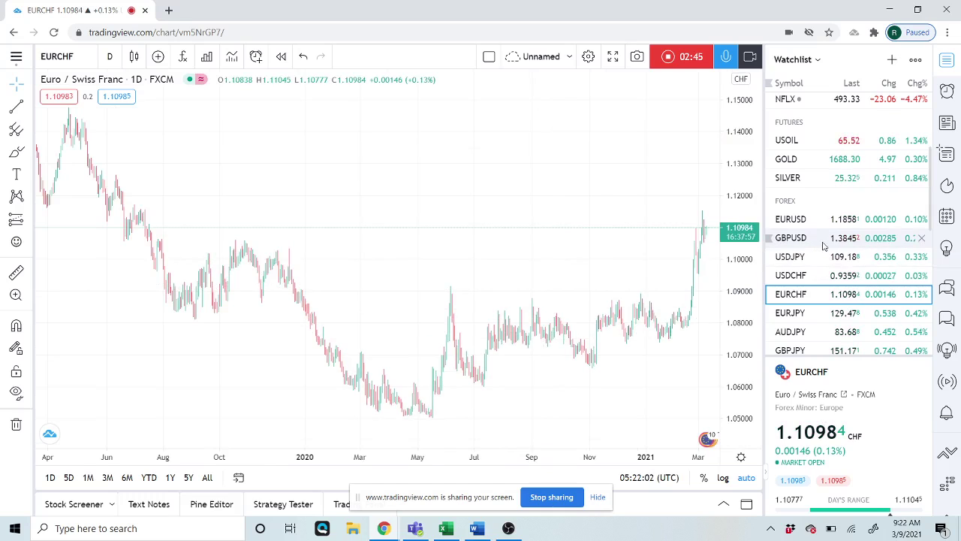
pyautogui.scroll(-2, 819, 246)
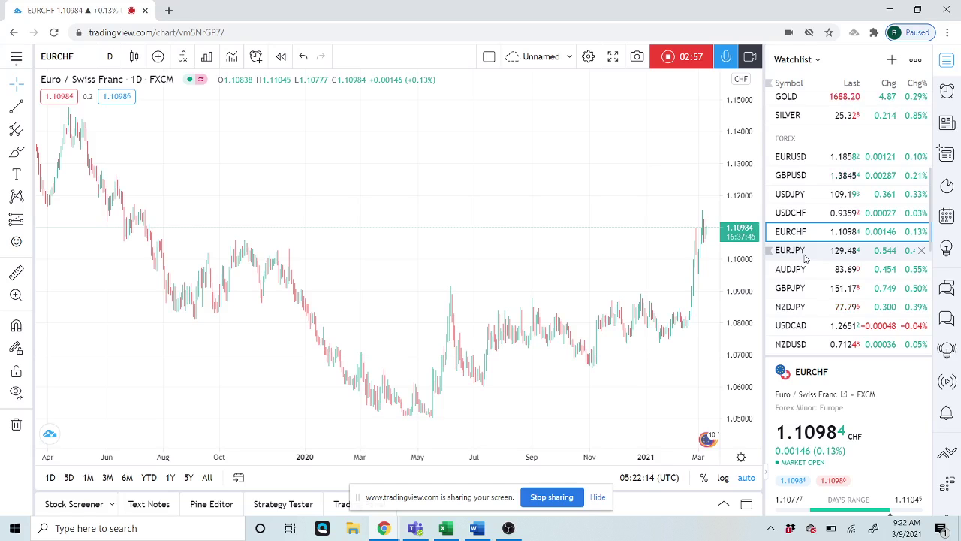
# - Zoom in on the NZDJPY chart, then load NZDUSD with its rising blue trendline
pyautogui.click(800, 308)
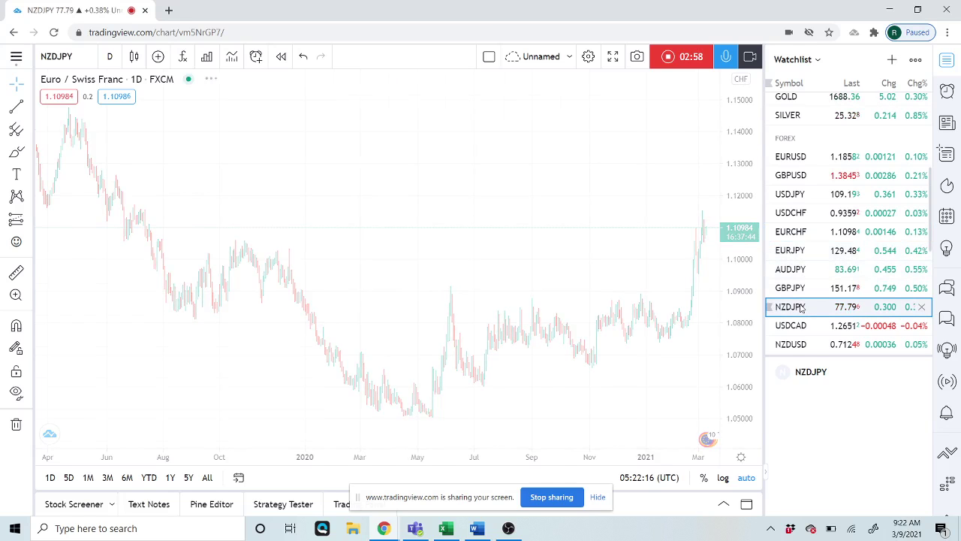
pyautogui.scroll(5, 629, 293)
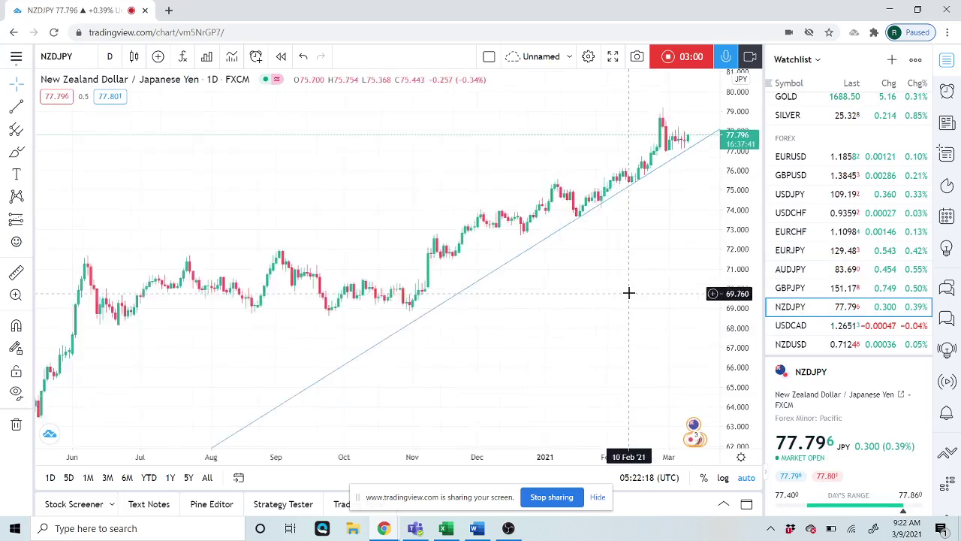
pyautogui.scroll(4, 629, 292)
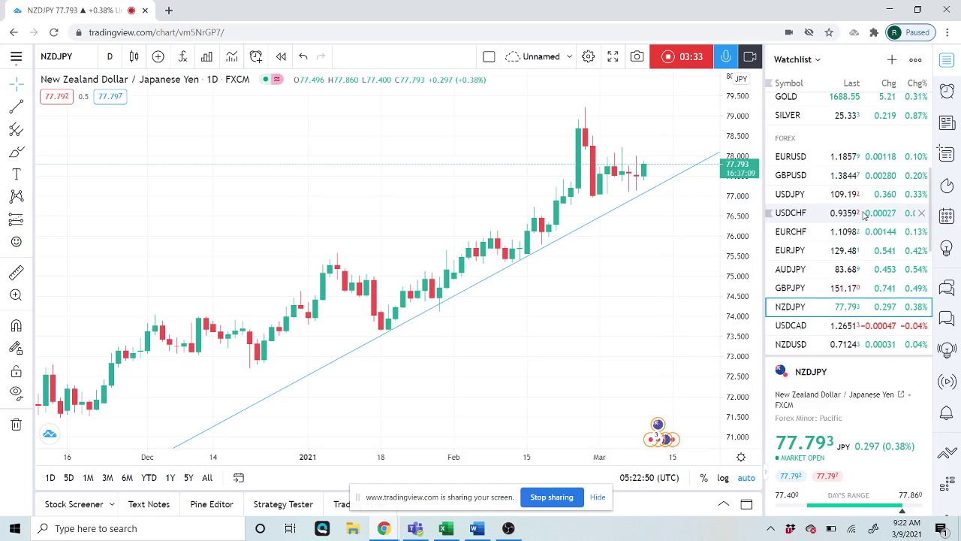
pyautogui.scroll(-1, 864, 215)
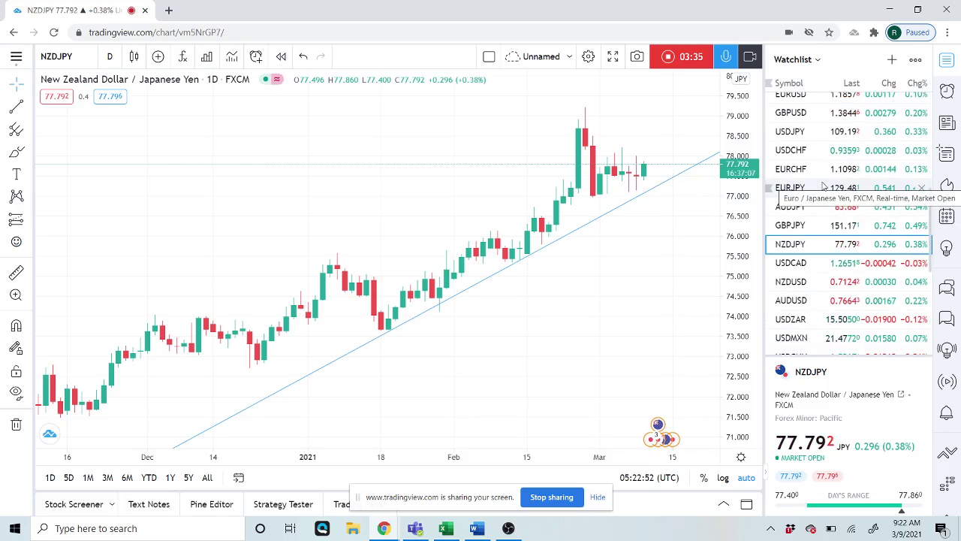
pyautogui.click(802, 281)
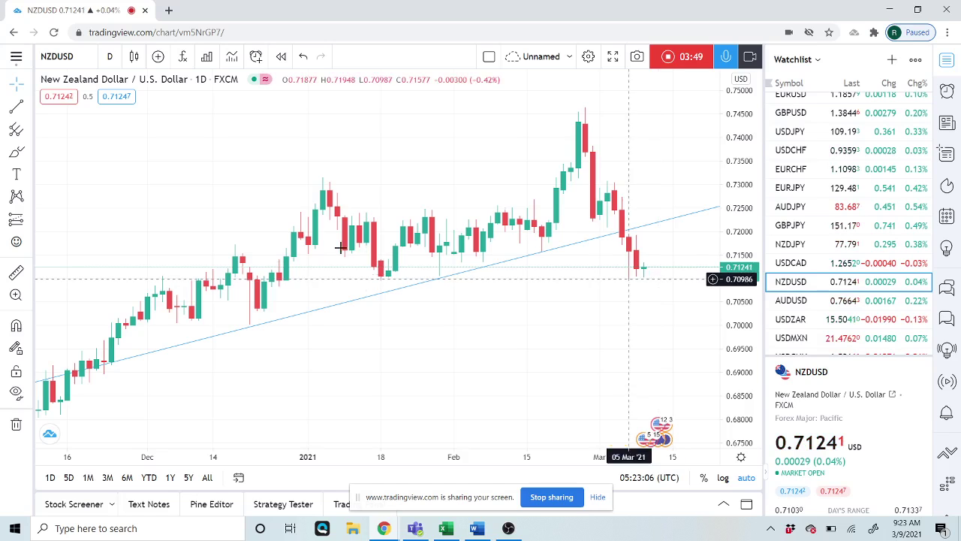
# - Put the NZDUSD chart on the 1-hour timeframe, showing March 1–9 candles
pyautogui.click(109, 56)
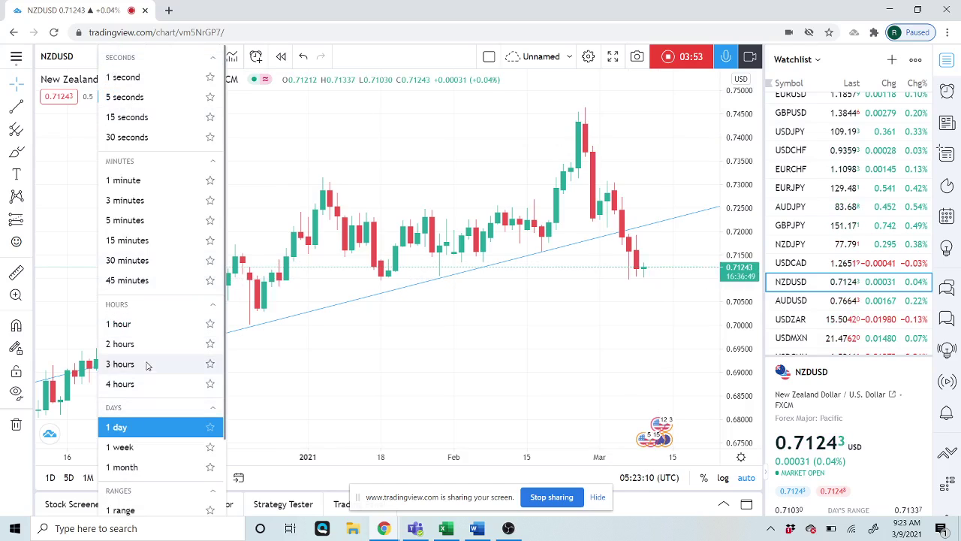
pyautogui.click(148, 328)
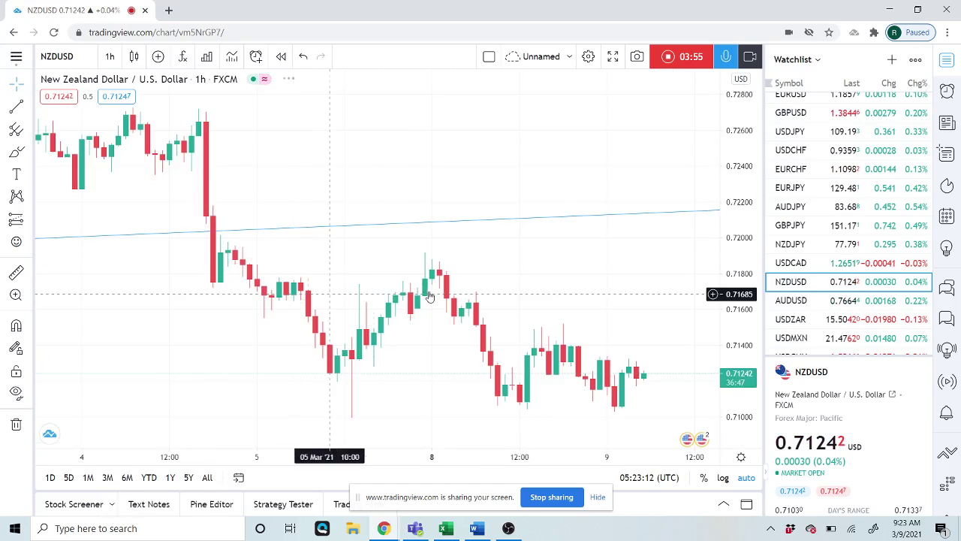
pyautogui.scroll(-2, 432, 302)
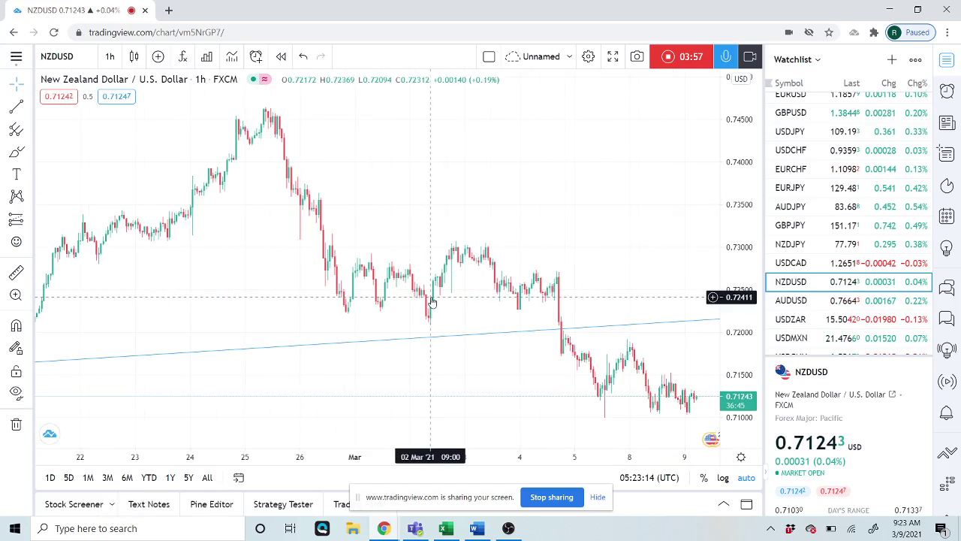
pyautogui.scroll(-3, 433, 302)
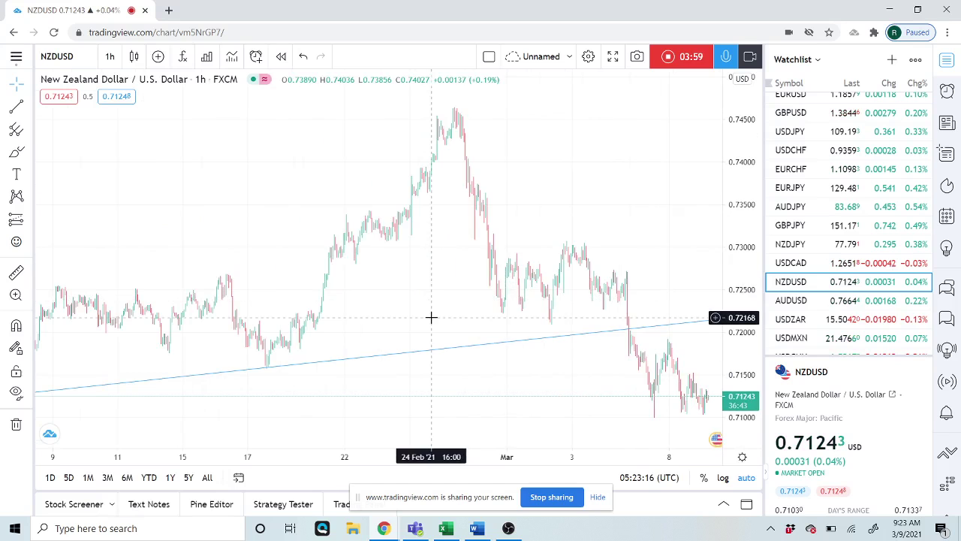
pyautogui.scroll(5, 425, 324)
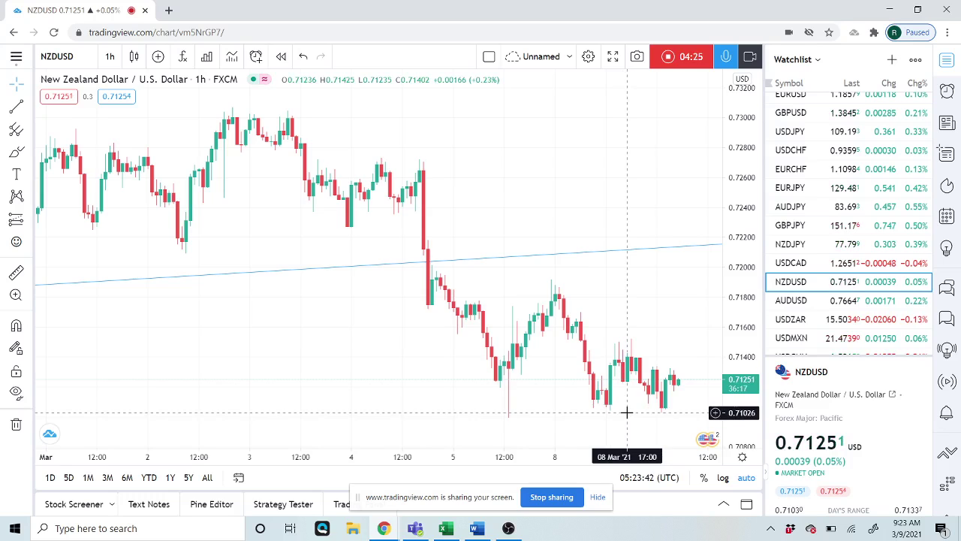
# - Load the USDZAR chart and zoom it out
pyautogui.click(792, 321)
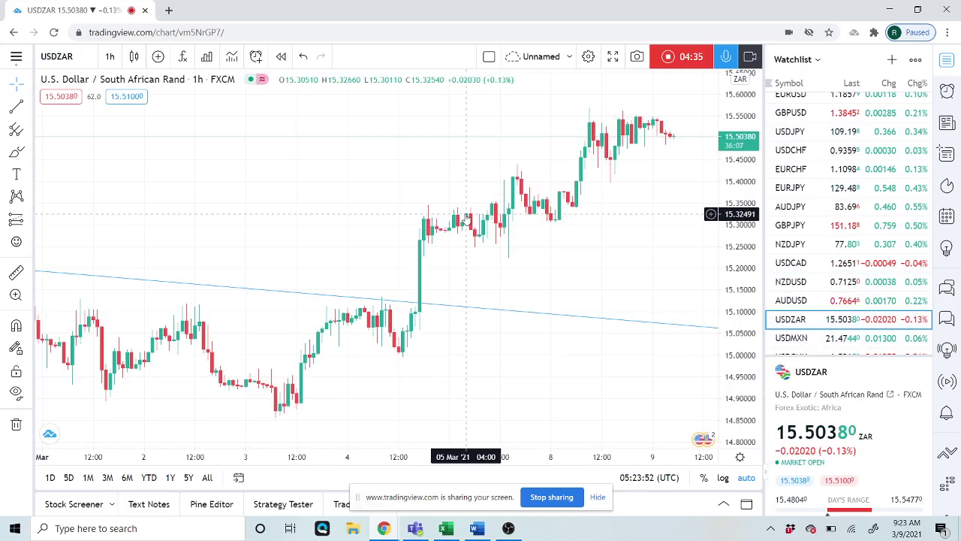
pyautogui.scroll(-3, 457, 273)
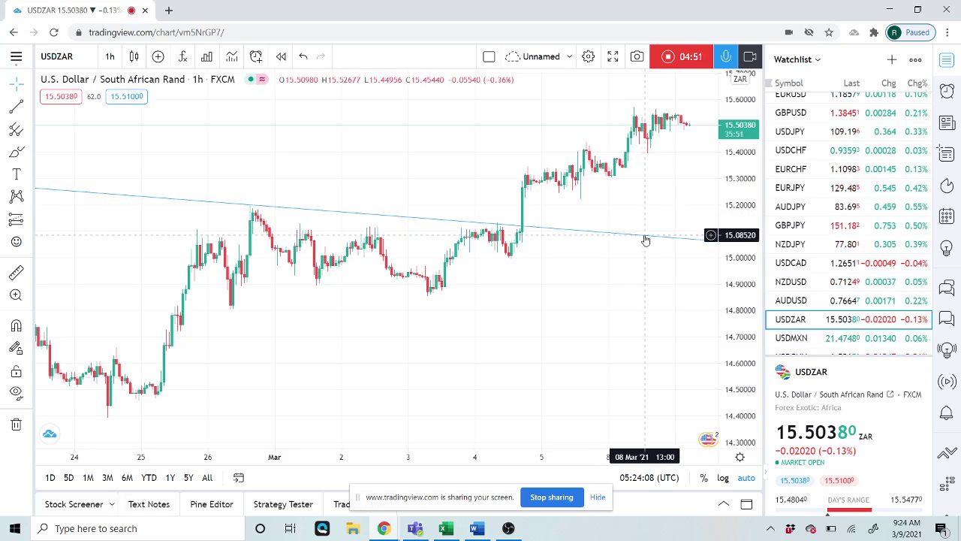
pyautogui.scroll(-1, 621, 210)
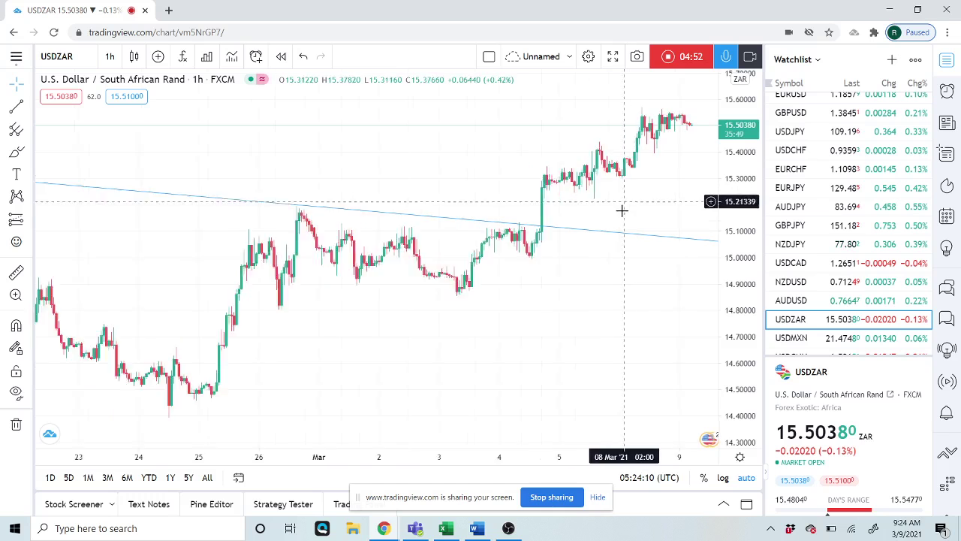
pyautogui.scroll(-4, 622, 210)
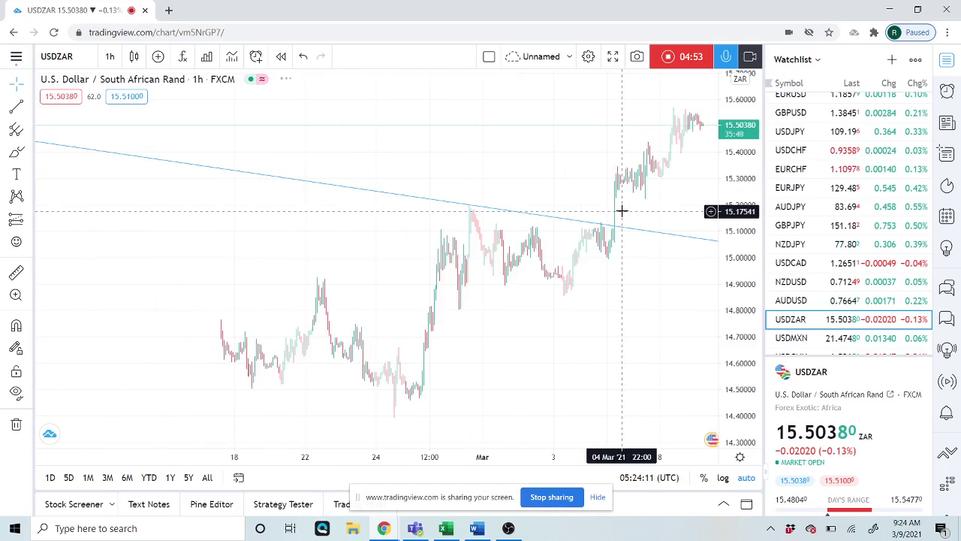
# - Switch the USDZAR chart to the 1-day timeframe to view its falling trendline
pyautogui.click(111, 58)
pyautogui.click(113, 426)
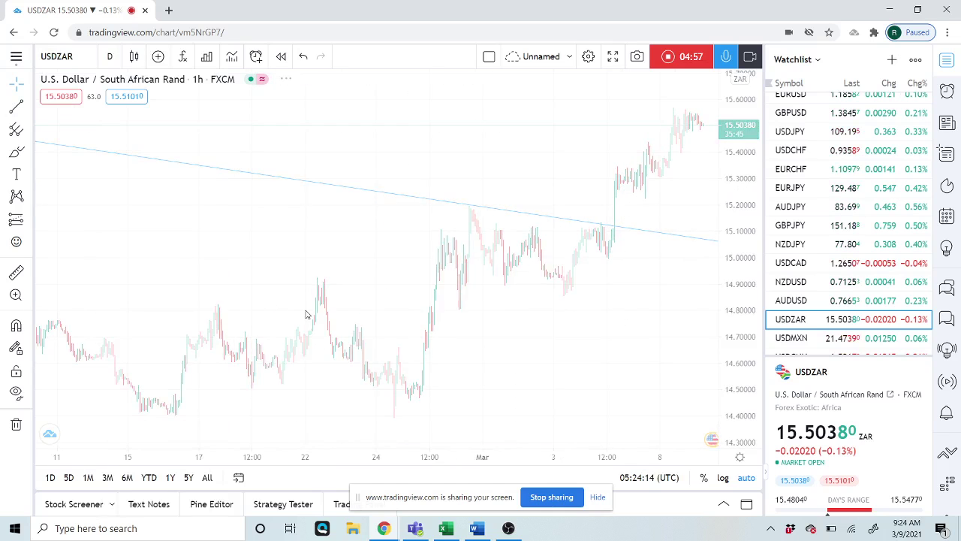
pyautogui.scroll(-1, 305, 311)
pyautogui.scroll(4, 304, 330)
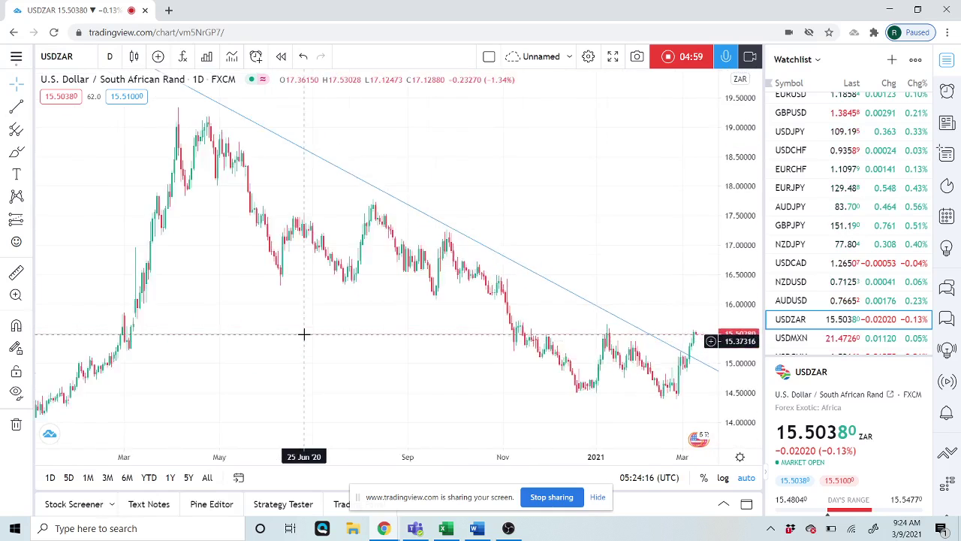
pyautogui.scroll(1, 311, 332)
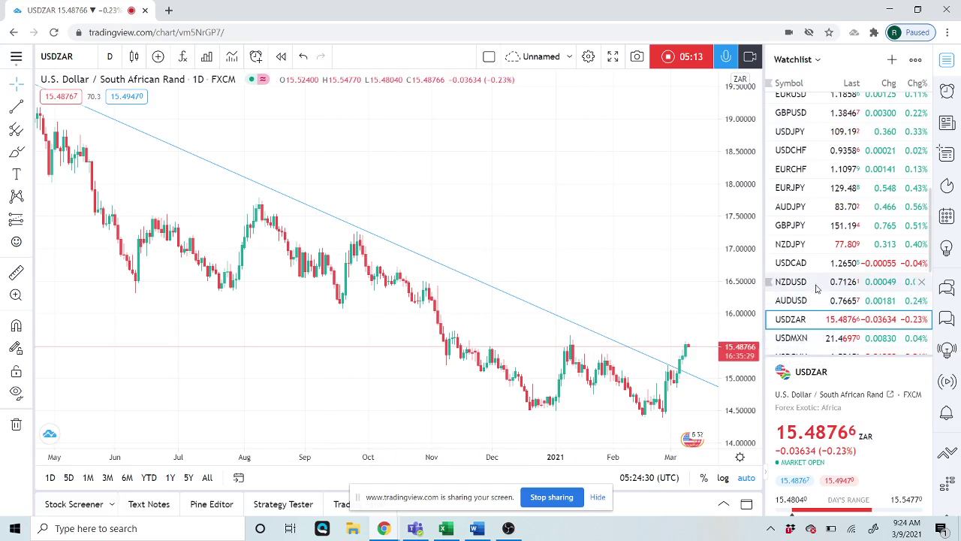
pyautogui.scroll(-1, 808, 315)
# - Load the USDCNH daily chart from the watchlist, with its trendline running under recent candles
pyautogui.click(792, 294)
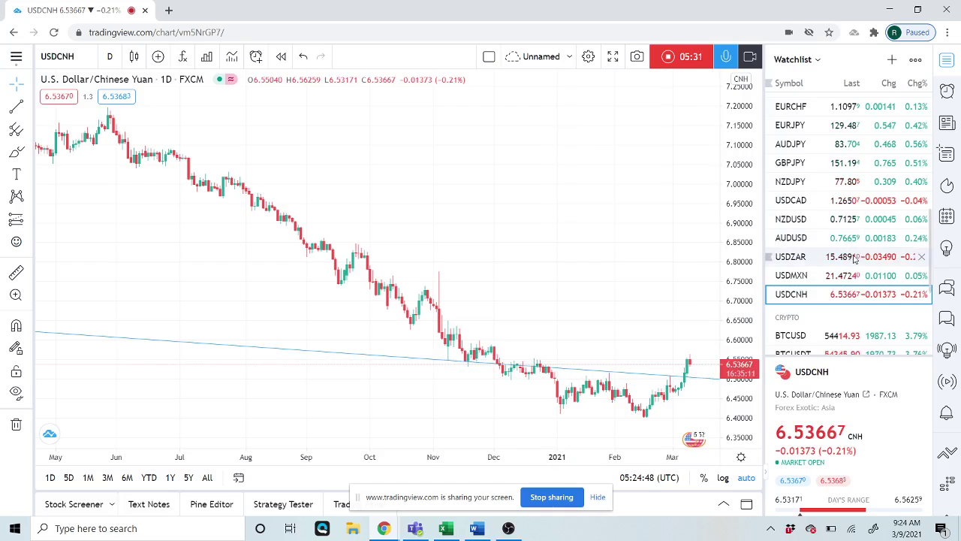
pyautogui.scroll(-1, 809, 247)
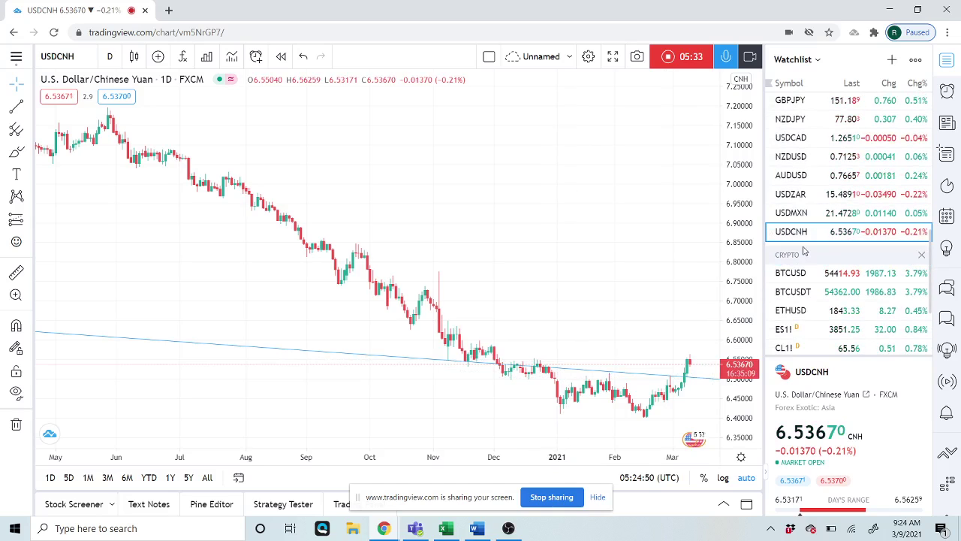
# - Step through the BTCUSD and ETHUSD charts, ending on the US10Y 10-year yield chart
pyautogui.click(798, 275)
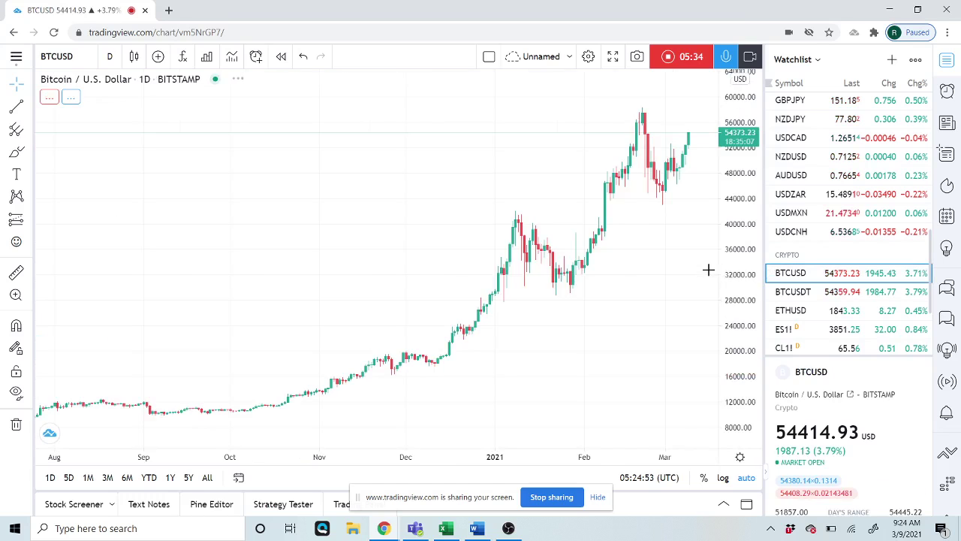
pyautogui.scroll(-1, 839, 251)
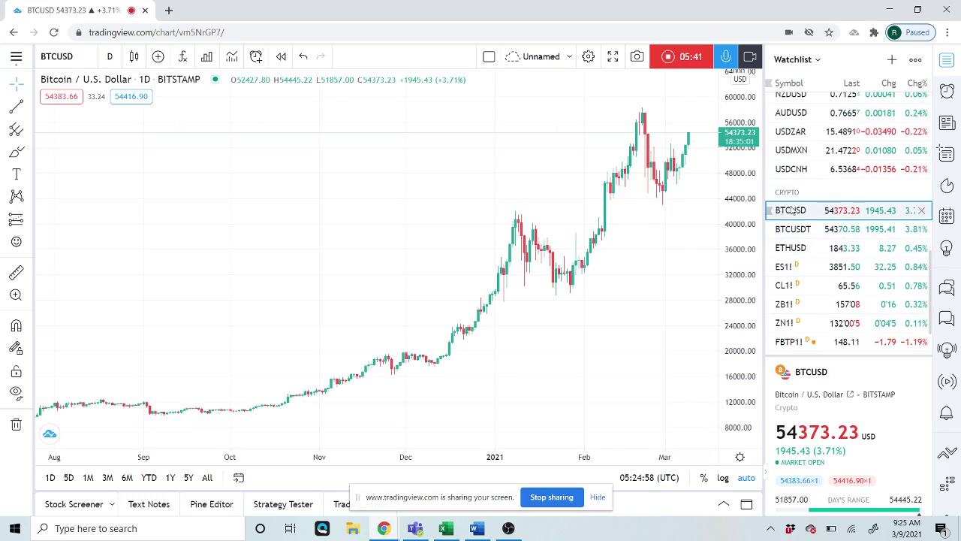
pyautogui.click(795, 250)
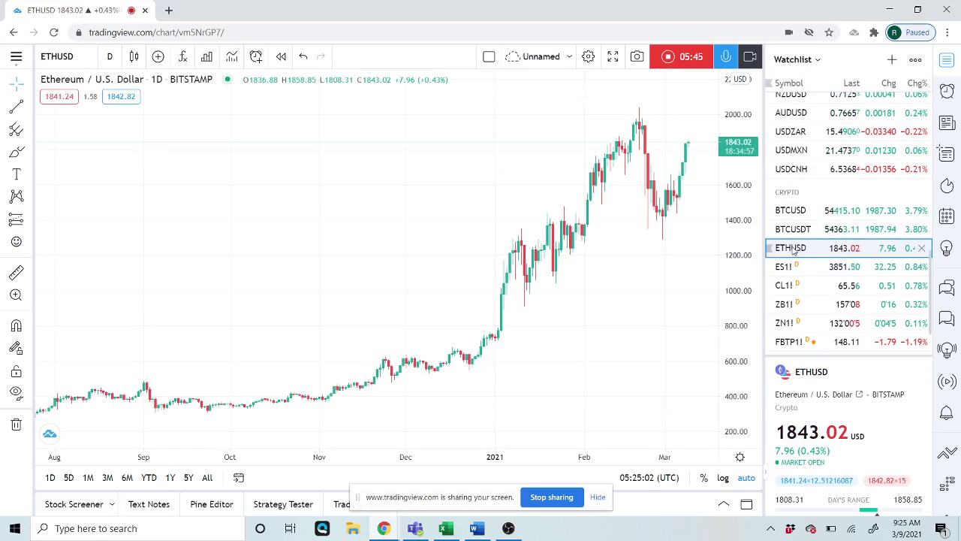
pyautogui.scroll(-2, 795, 250)
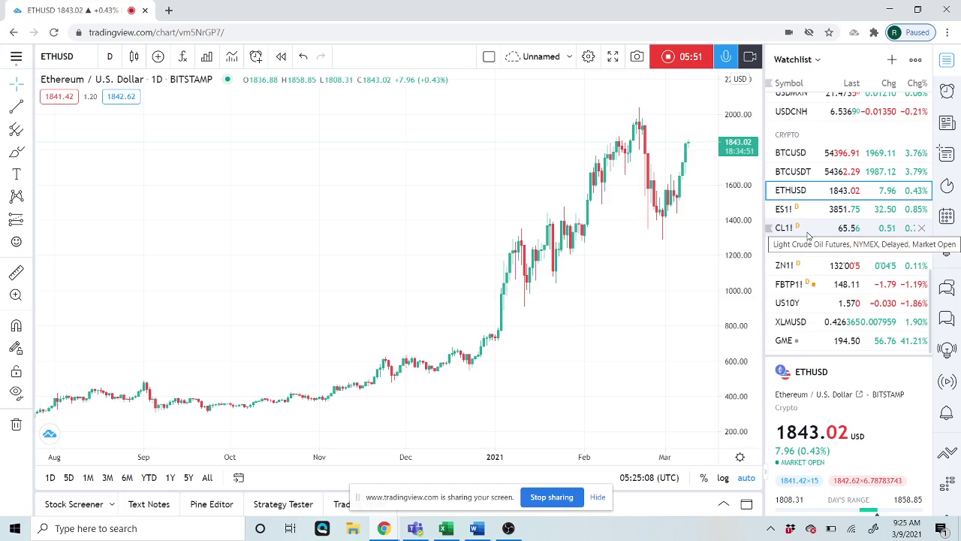
pyautogui.click(802, 305)
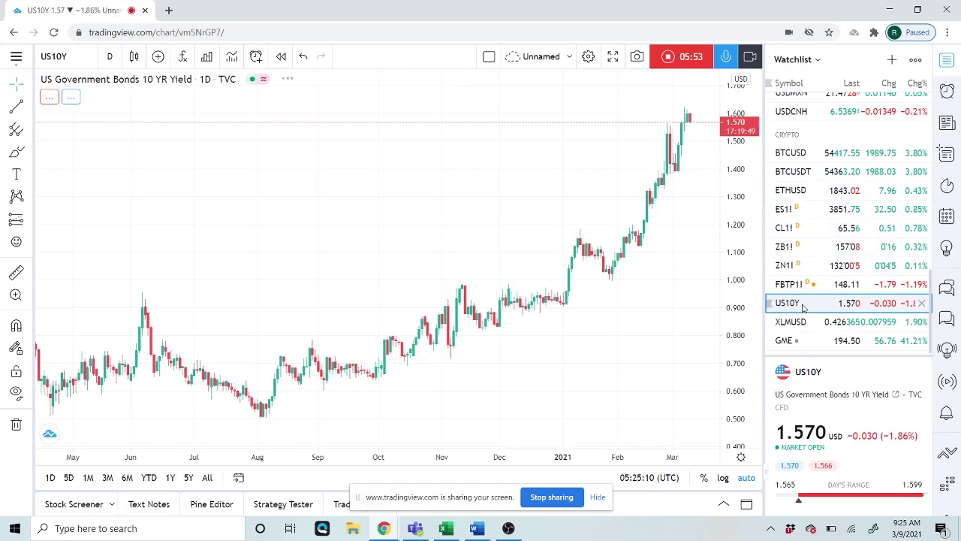
# - Zoom out the US10Y chart to show history from mid-2019, then scroll the watchlist up and down
pyautogui.scroll(-4, 535, 235)
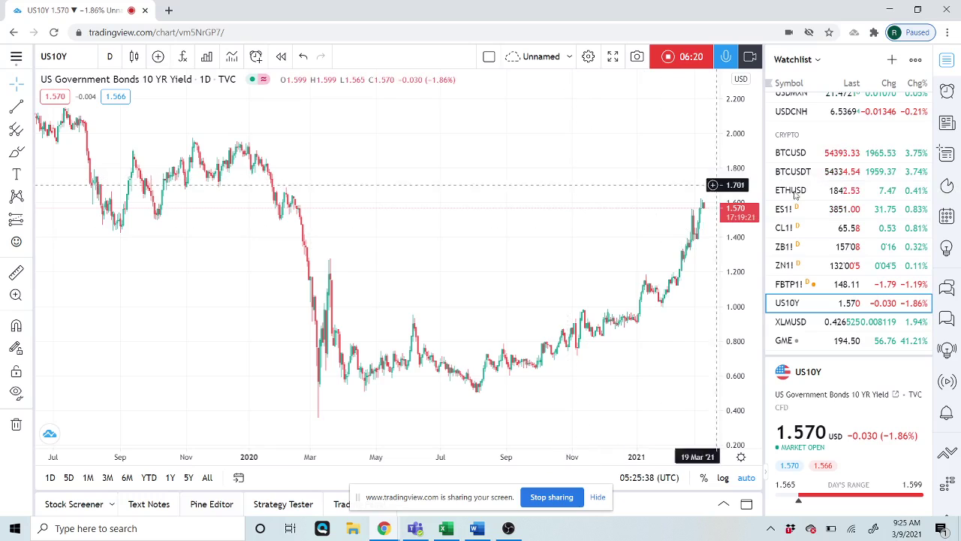
pyautogui.scroll(10, 803, 208)
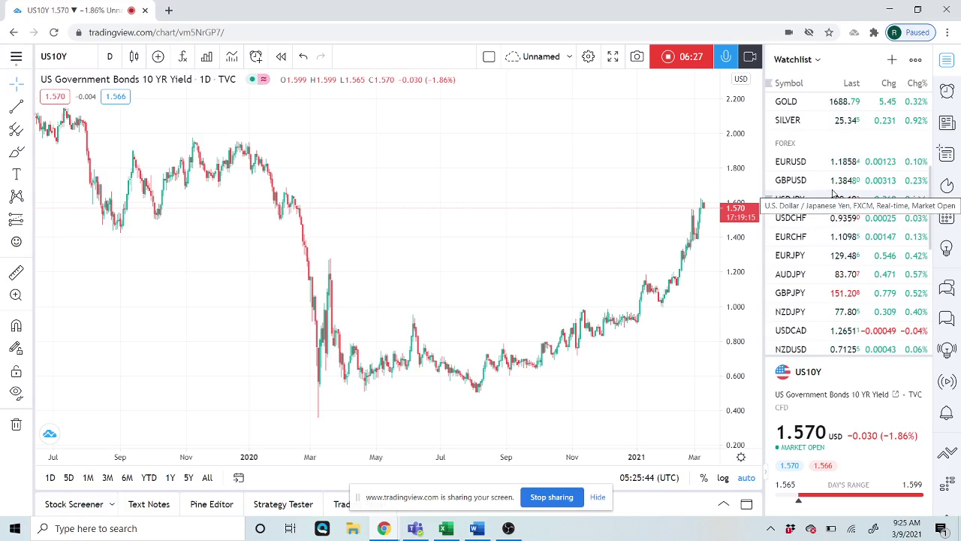
pyautogui.scroll(-10, 832, 196)
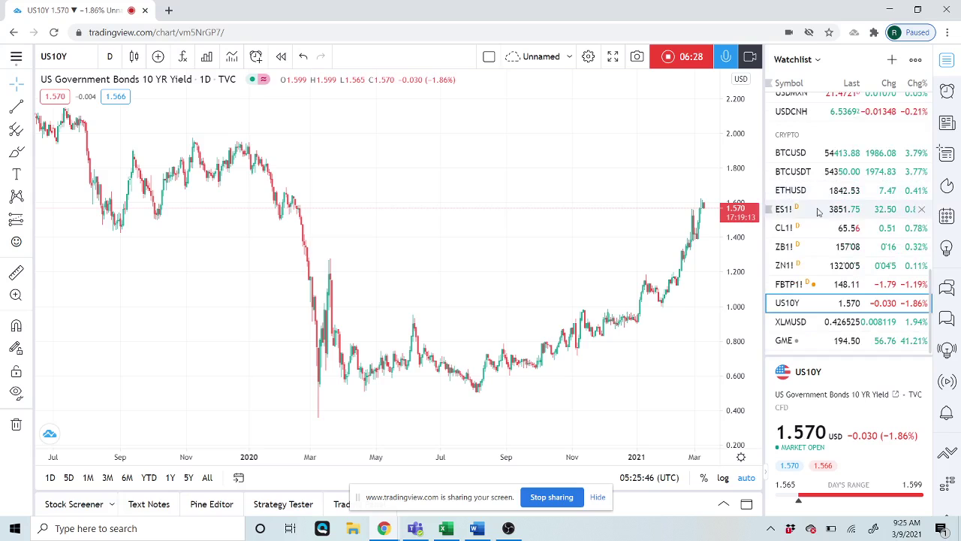
# - Load the ES1! S&P 500 E-mini futures chart, zoom in, and stop the screen recording
pyautogui.click(780, 210)
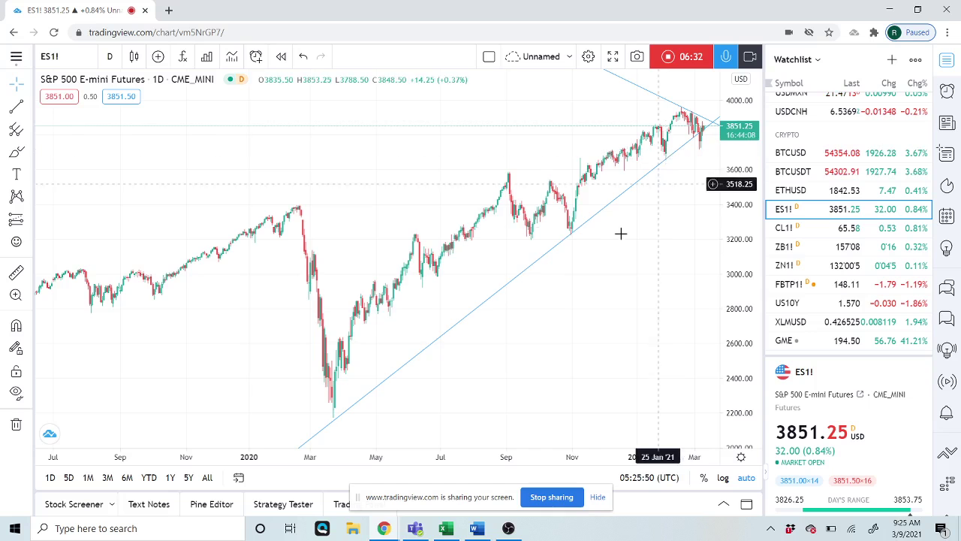
pyautogui.scroll(3, 620, 235)
pyautogui.scroll(3, 620, 235)
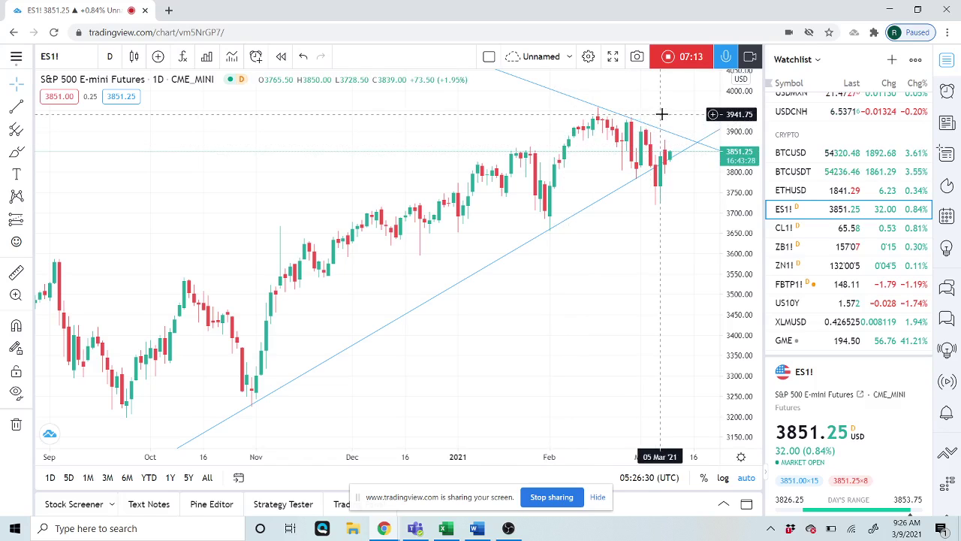
pyautogui.click(669, 59)
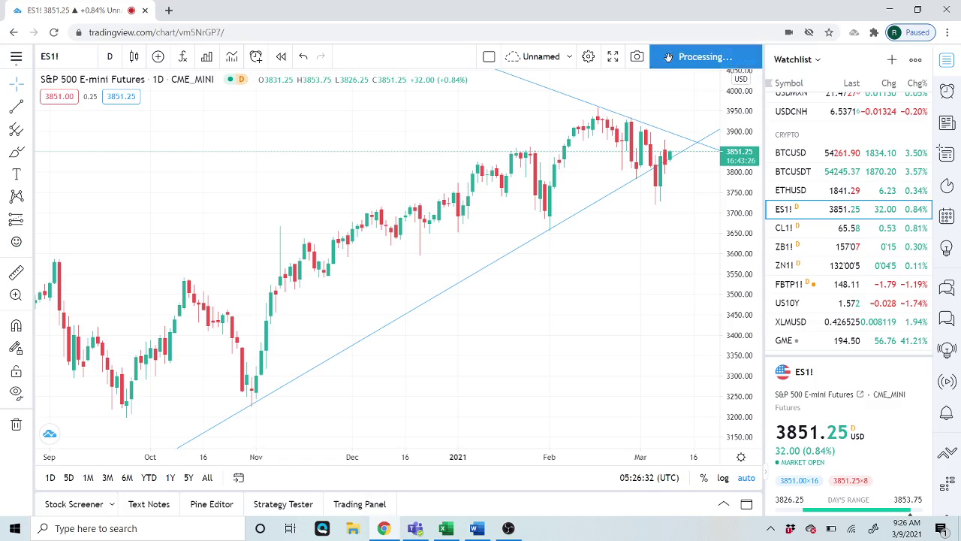